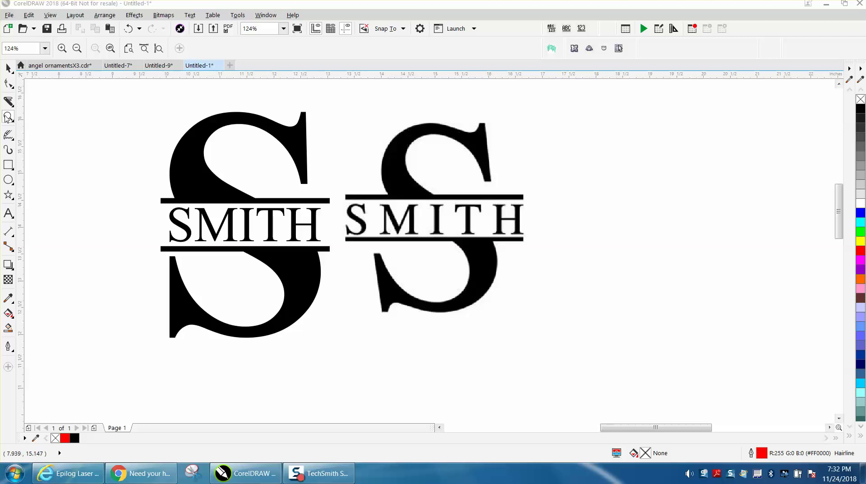
Step: Examine the two sample split-letter monograms up close
{"action": "left_click", "coordinate": [7, 117]}
{"action": "left_click_drag", "start_coordinate": [146, 101], "coordinate": [575, 363]}
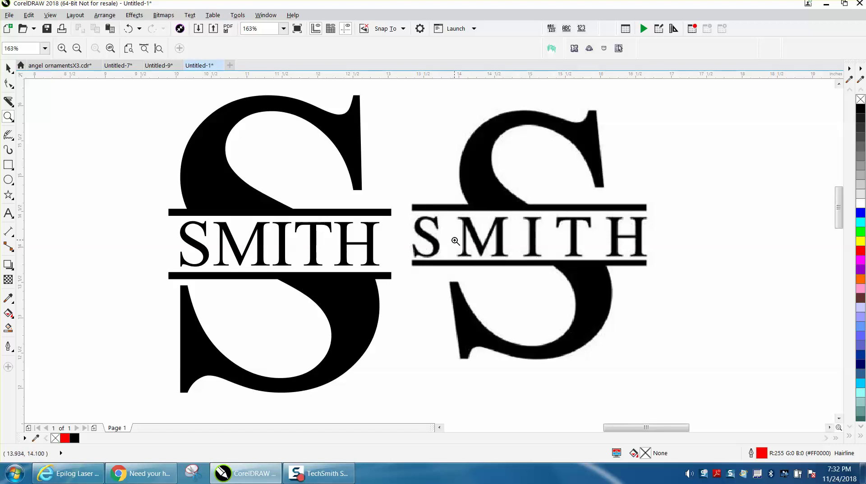
{"action": "scroll", "coordinate": [517, 236], "scroll_direction": "down", "scroll_amount": 4}
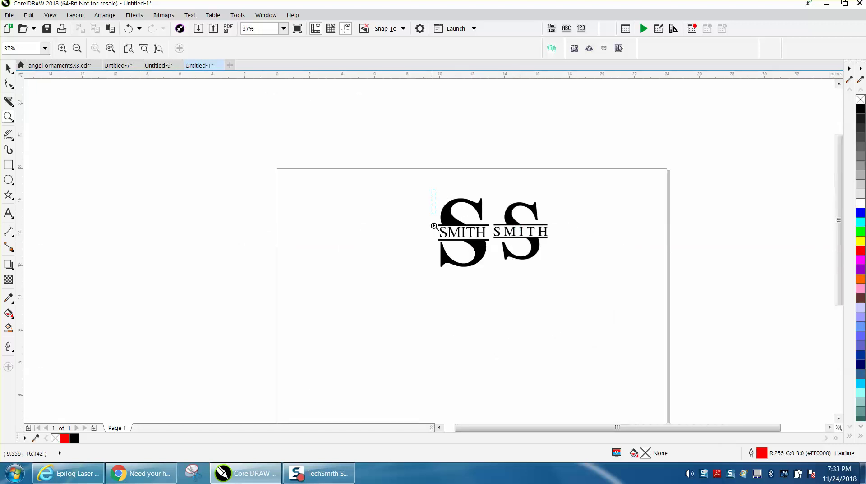
{"action": "scroll", "coordinate": [505, 270], "scroll_direction": "up", "scroll_amount": 4}
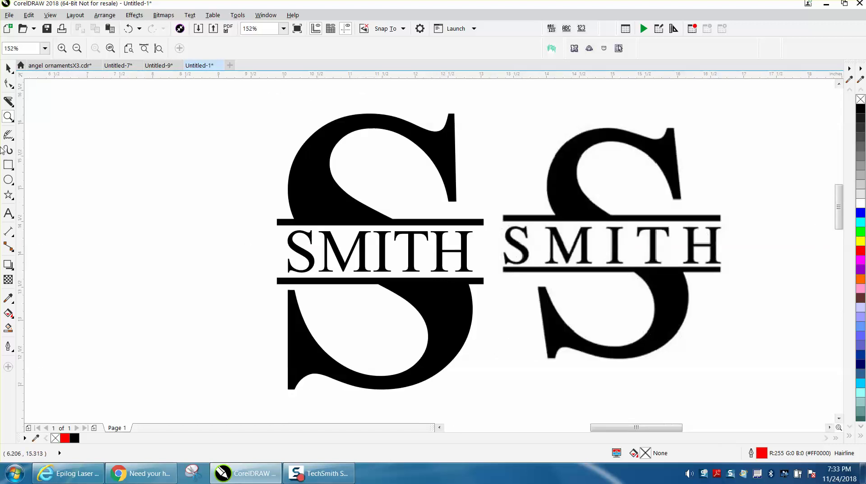
{"action": "left_click", "coordinate": [8, 68]}
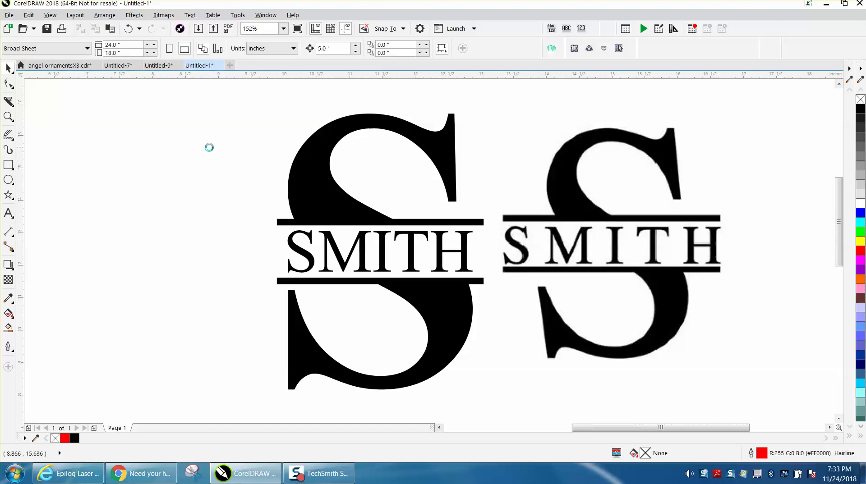
Step: Add an artistic text letter "S" below the sample monograms and enlarge it to about 553 pt
{"action": "scroll", "coordinate": [209, 146], "scroll_direction": "down", "scroll_amount": 4}
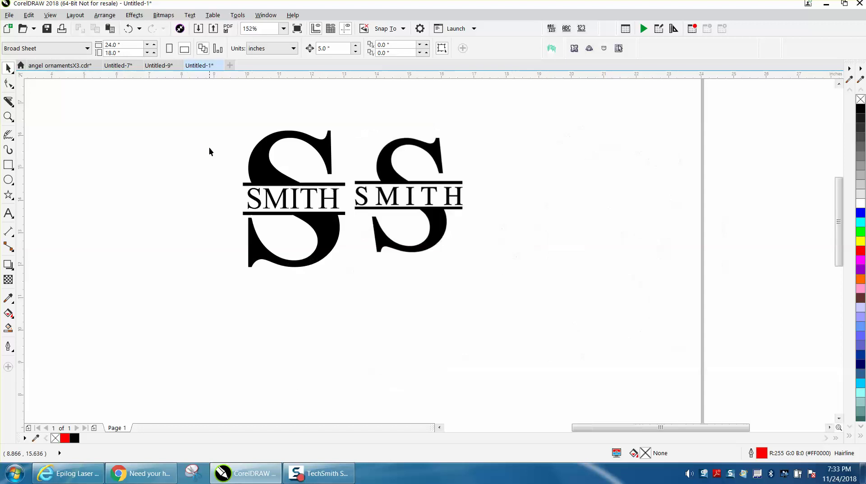
{"action": "left_click", "coordinate": [8, 214]}
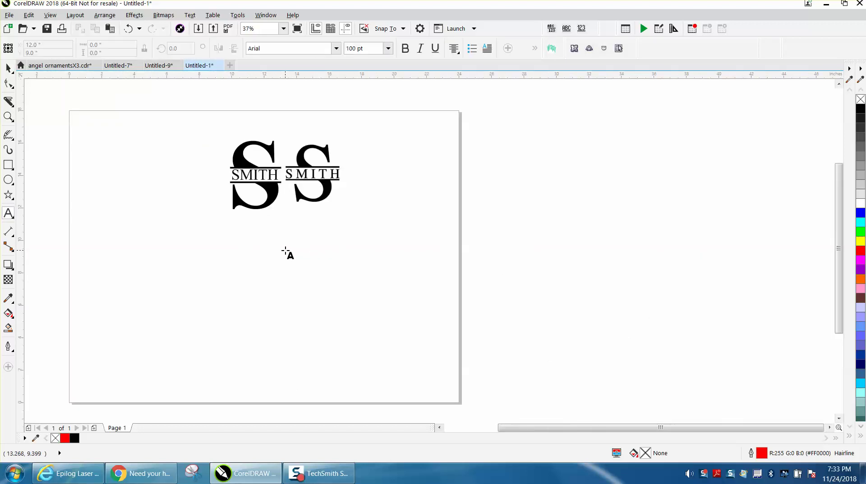
{"action": "left_click", "coordinate": [270, 267]}
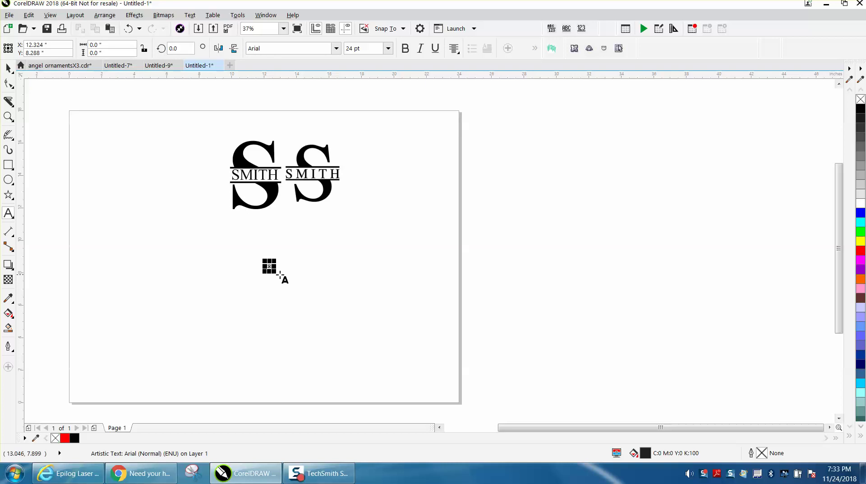
{"action": "type", "text": "S"}
{"action": "left_click_drag", "start_coordinate": [269, 267], "coordinate": [416, 360]}
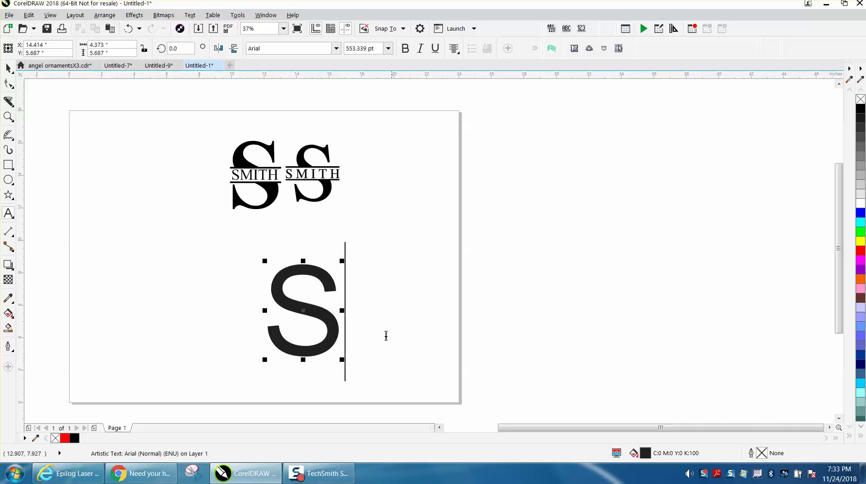
{"action": "key", "text": "ctrl+space"}
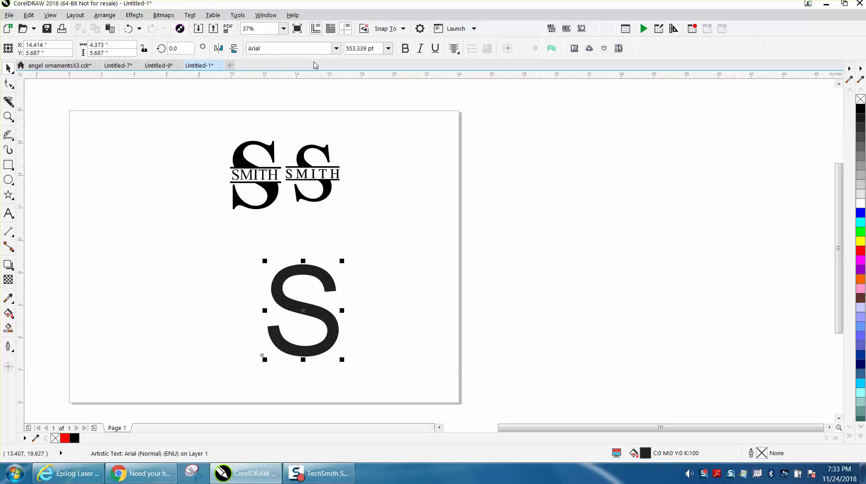
Step: Set the new letter S in Times New Roman Bold and centre it on the page
{"action": "left_click", "coordinate": [336, 49]}
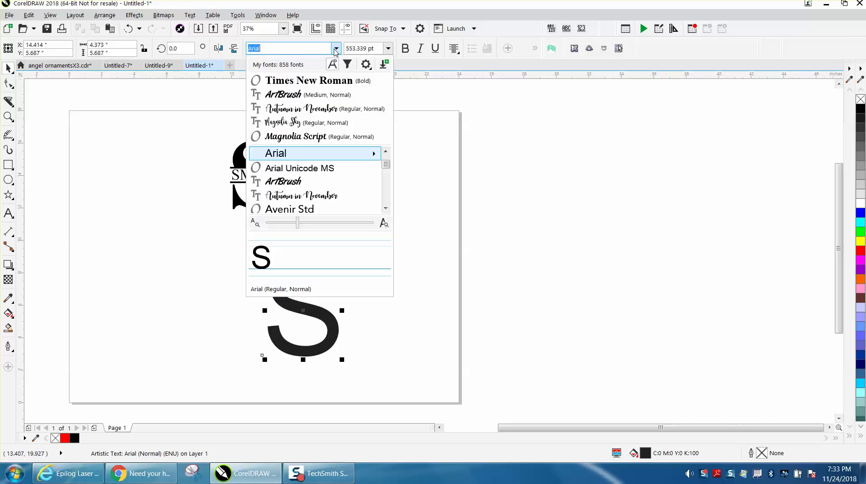
{"action": "left_click", "coordinate": [297, 81]}
{"action": "key", "text": "p"}
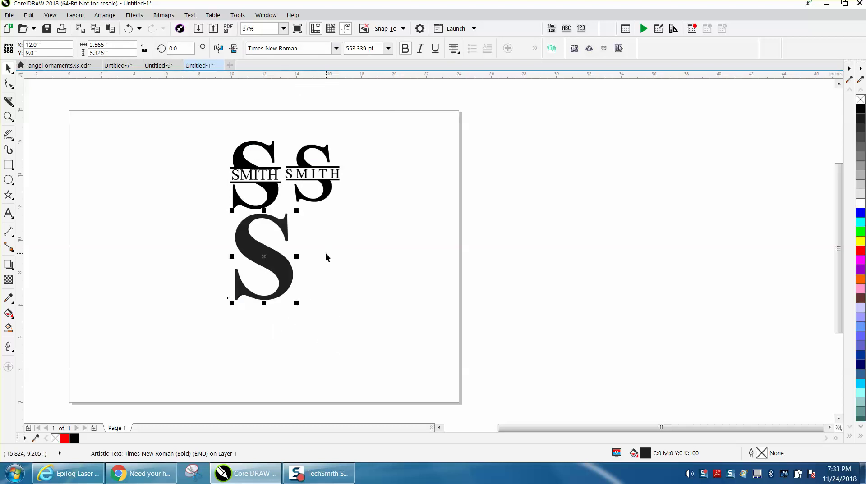
Step: Move the two sample monograms straight up, clear of the new letter S
{"action": "left_click_drag", "start_coordinate": [217, 136], "coordinate": [220, 150]}
{"action": "left_click_drag", "start_coordinate": [370, 203], "coordinate": [369, 209]}
{"action": "left_click_drag", "start_coordinate": [299, 182], "coordinate": [300, 157]}
Step: Remove the fill from the large letter S and give it a red outline
{"action": "left_click", "coordinate": [248, 239]}
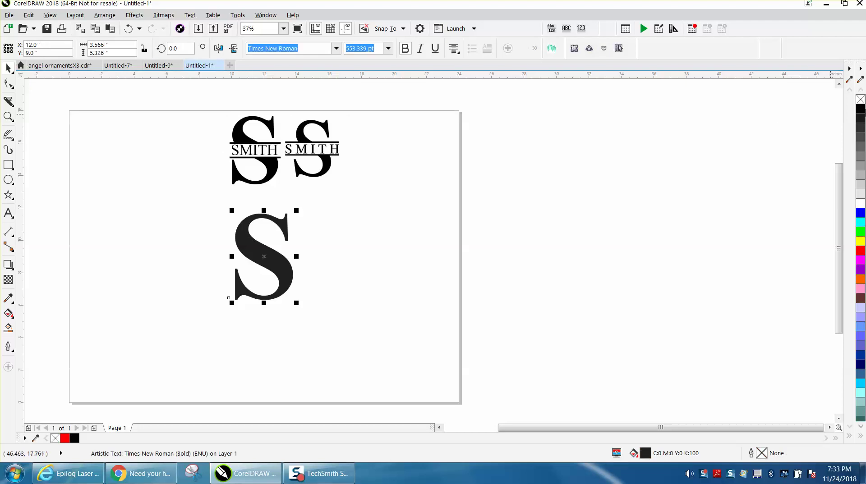
{"action": "left_click", "coordinate": [861, 99]}
{"action": "right_click", "coordinate": [861, 250]}
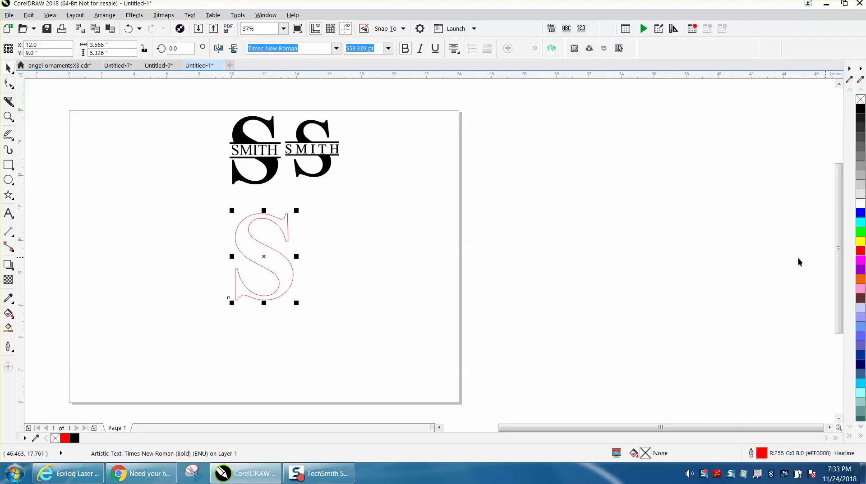
Step: Draw a rectangle about 5.08 in wide and 1.25 in high across the middle of the S, centred on the page
{"action": "left_click", "coordinate": [8, 164]}
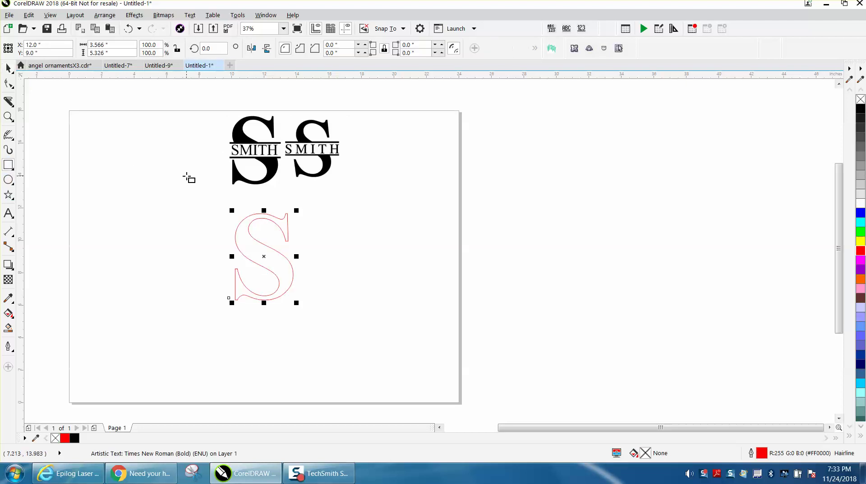
{"action": "left_click_drag", "start_coordinate": [223, 244], "coordinate": [309, 267]}
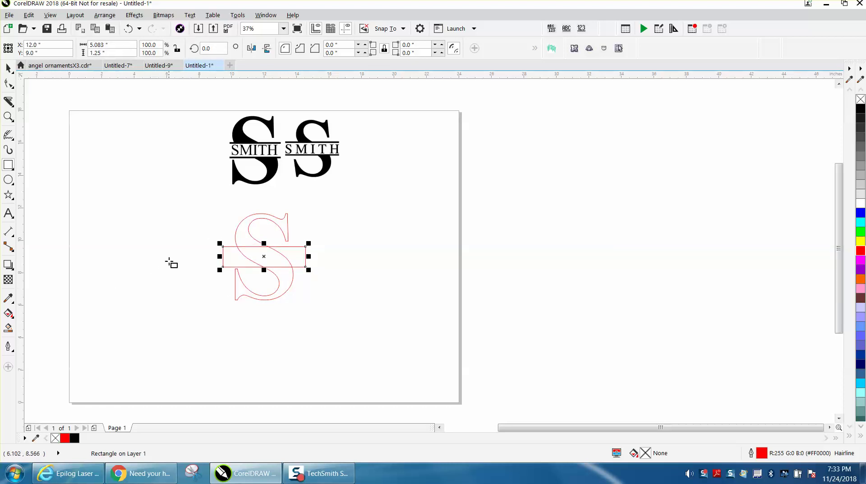
{"action": "left_click", "coordinate": [8, 117]}
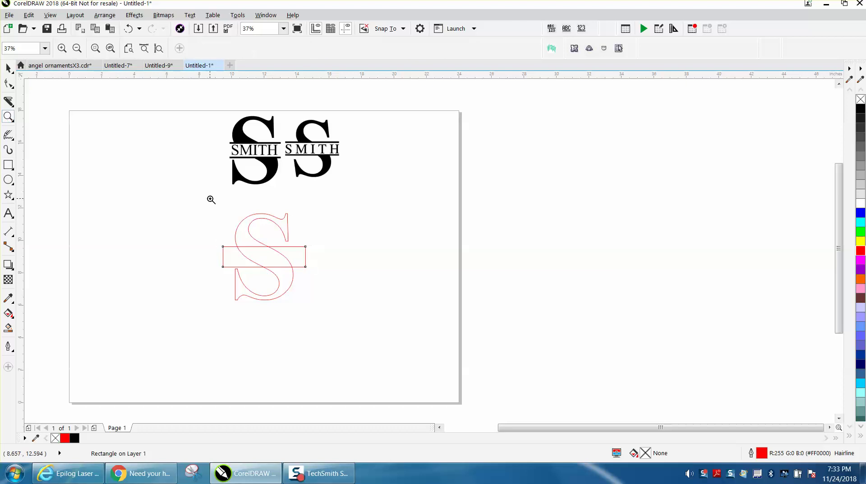
{"action": "left_click_drag", "start_coordinate": [319, 304], "coordinate": [362, 320]}
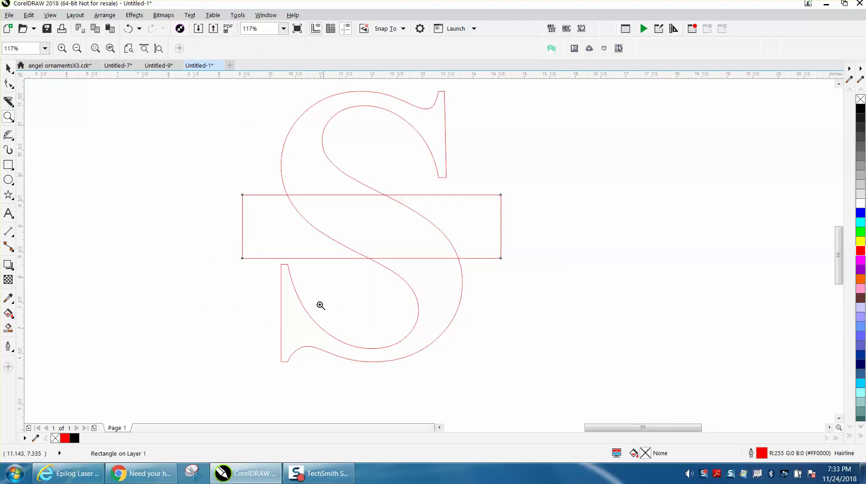
{"action": "scroll", "coordinate": [164, 140], "scroll_direction": "down", "scroll_amount": 2}
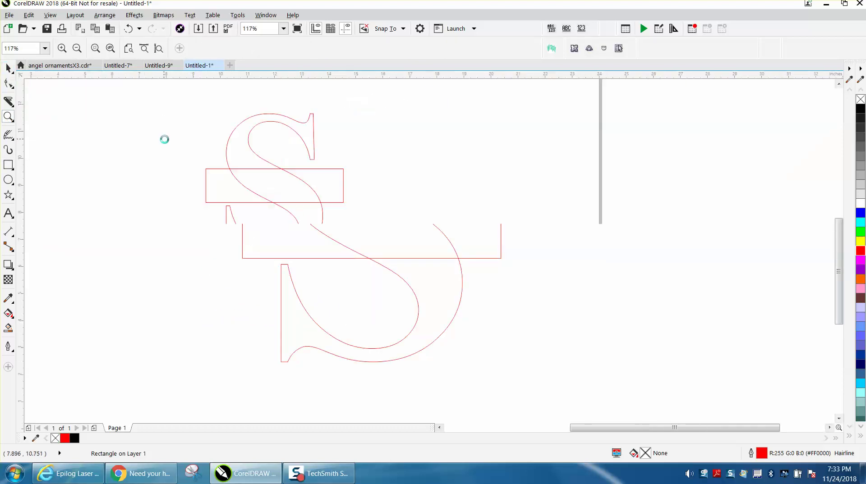
{"action": "left_click", "coordinate": [481, 140]}
{"action": "scroll", "coordinate": [195, 138], "scroll_direction": "down", "scroll_amount": 2}
{"action": "left_click_drag", "start_coordinate": [121, 161], "coordinate": [225, 218]}
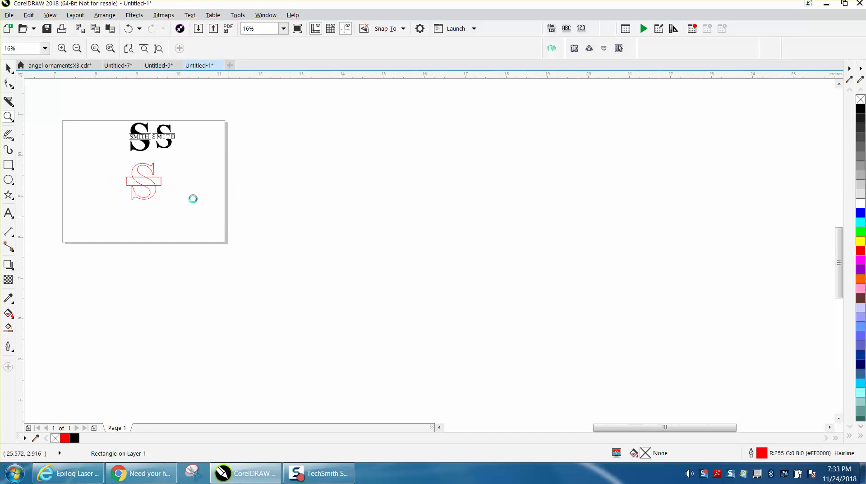
{"action": "left_click", "coordinate": [12, 73]}
{"action": "left_click", "coordinate": [91, 92]}
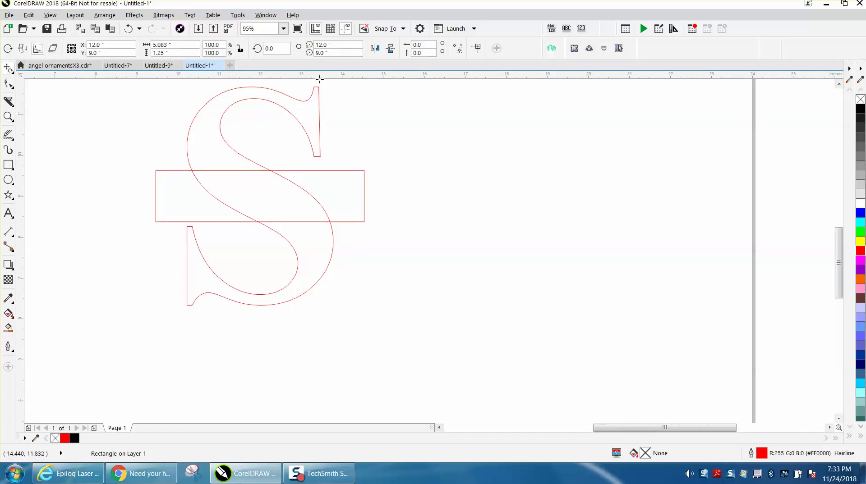
{"action": "left_click", "coordinate": [13, 73]}
{"action": "left_click", "coordinate": [36, 67]}
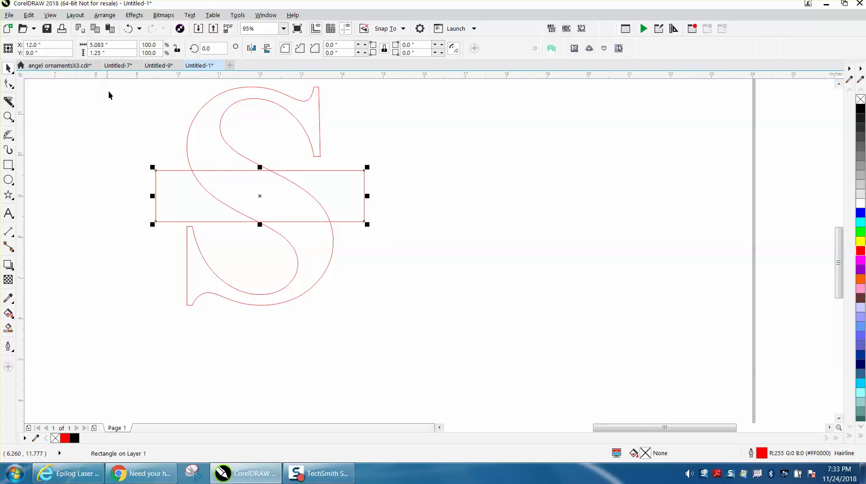
{"action": "left_click", "coordinate": [405, 110]}
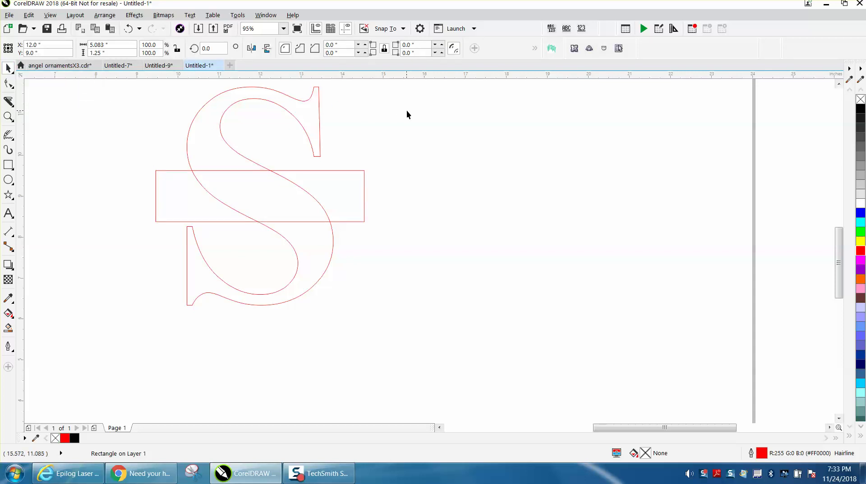
{"action": "left_click", "coordinate": [319, 118]}
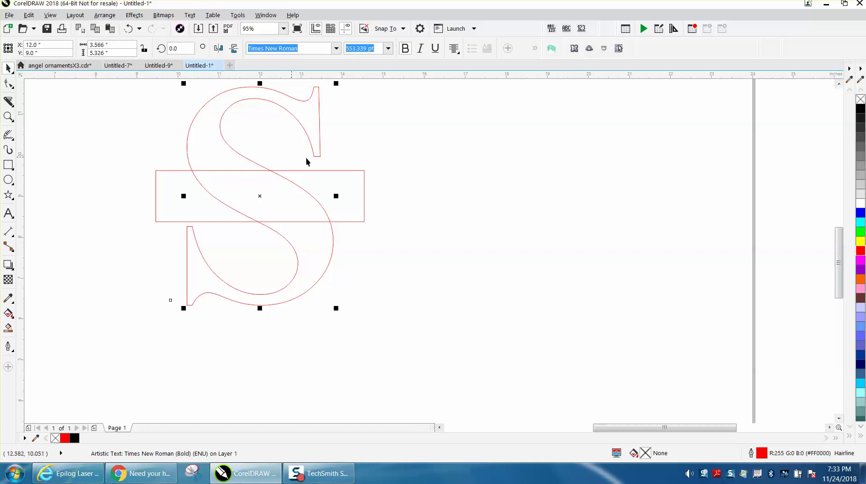
Step: Smart-fill the S's parts below and above the rectangle with black, and nudge each filled piece 5 in to the right
{"action": "left_click", "coordinate": [8, 328]}
{"action": "left_click", "coordinate": [322, 264]}
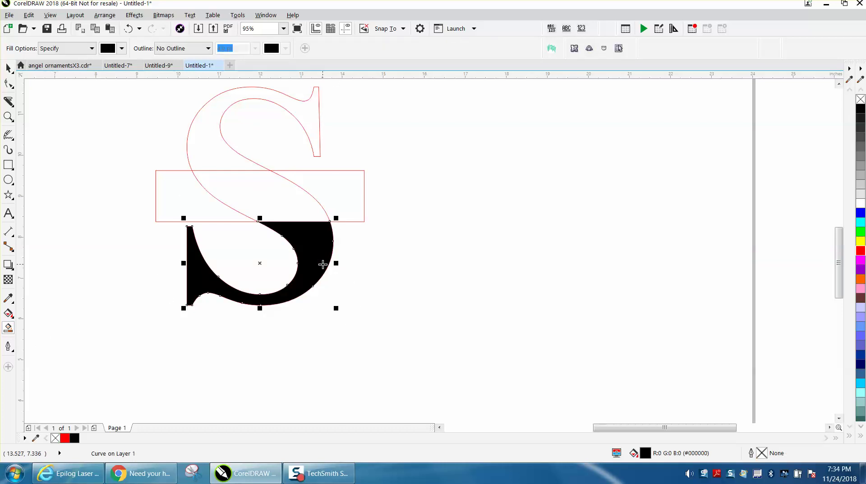
{"action": "key", "text": "Right"}
{"action": "left_click", "coordinate": [312, 131]}
{"action": "key", "text": "Right"}
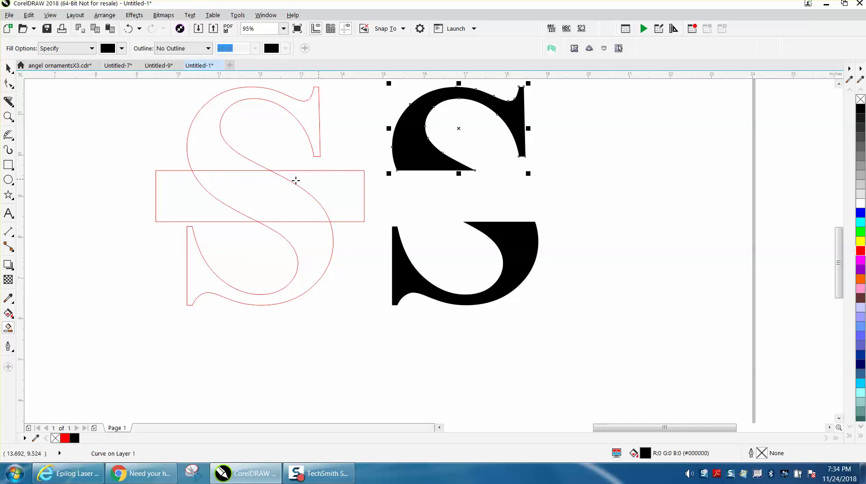
Step: Delete the original outlined letter S and the rectangle crossing it
{"action": "left_click", "coordinate": [8, 67]}
{"action": "left_click_drag", "start_coordinate": [156, 82], "coordinate": [314, 283]}
{"action": "left_click_drag", "start_coordinate": [364, 326], "coordinate": [373, 329]}
{"action": "key", "text": "Delete"}
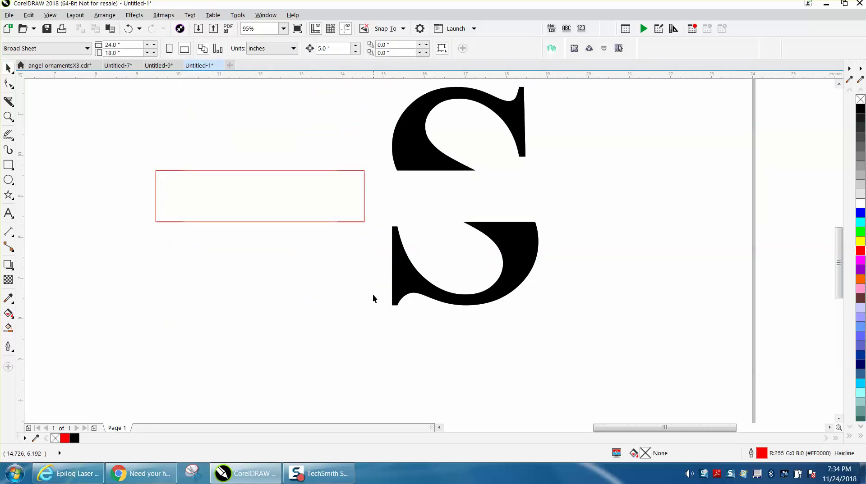
{"action": "left_click", "coordinate": [358, 219]}
{"action": "key", "text": "Delete"}
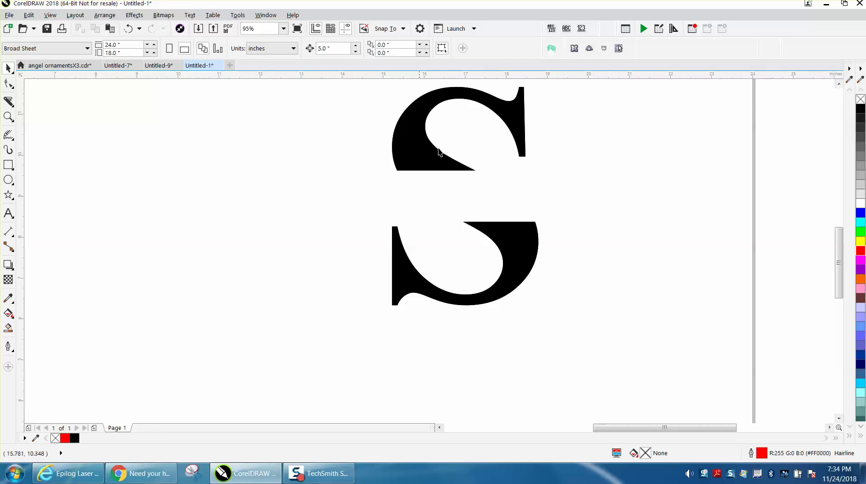
Step: Centre the two black S halves together on the page and change them to no fill with a red outline
{"action": "scroll", "coordinate": [561, 147], "scroll_direction": "down", "scroll_amount": 2}
{"action": "left_click_drag", "start_coordinate": [559, 110], "coordinate": [421, 260]}
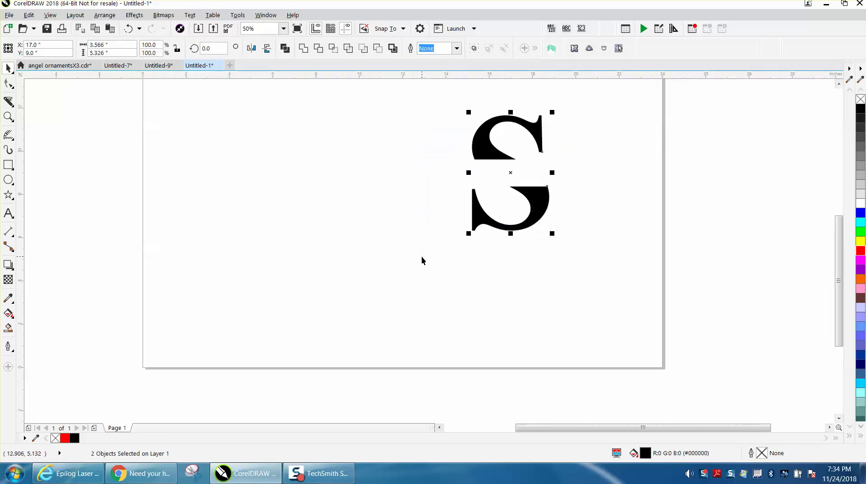
{"action": "key", "text": "p"}
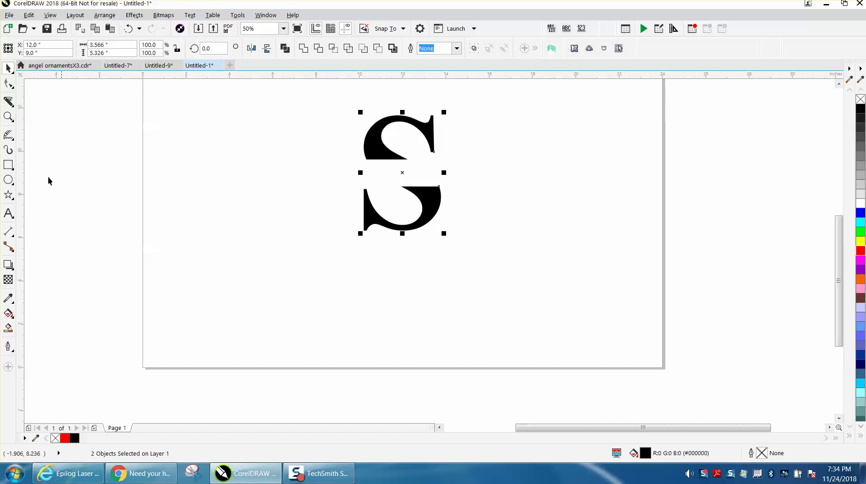
{"action": "left_click", "coordinate": [861, 99]}
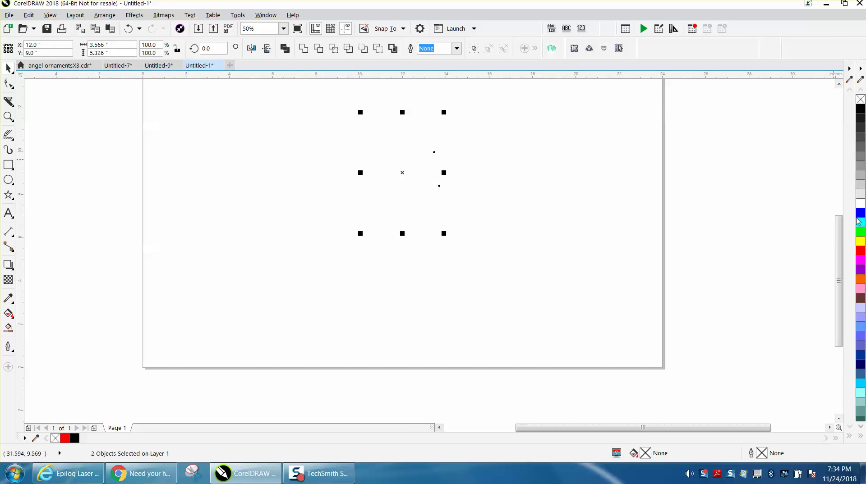
{"action": "right_click", "coordinate": [861, 250]}
Step: Draw a thin horizontal rectangle about 3.89 in wide in the gap between the S halves and set its height to 0.1 in
{"action": "left_click", "coordinate": [8, 117]}
{"action": "left_click_drag", "start_coordinate": [345, 106], "coordinate": [514, 272]}
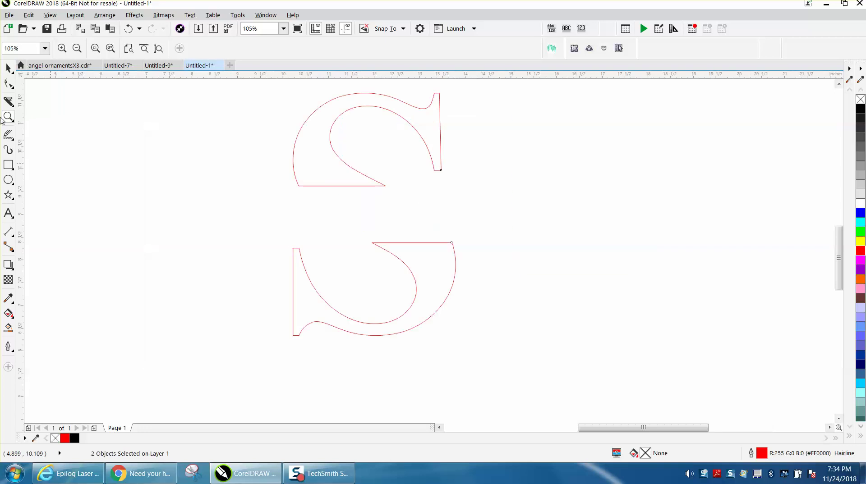
{"action": "left_click", "coordinate": [8, 165]}
{"action": "left_click_drag", "start_coordinate": [282, 189], "coordinate": [462, 197]}
{"action": "left_click", "coordinate": [111, 53]}
{"action": "type", "text": "0.148 \""}
{"action": "key", "text": "Return"}
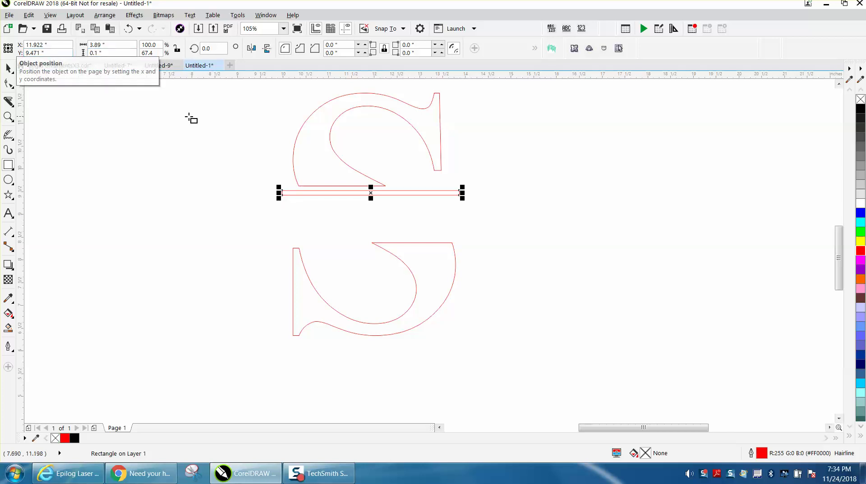
Step: Centre the thin bar on the page, and move it straight up to centre it on the upper S half's cut edge
{"action": "key", "text": "p"}
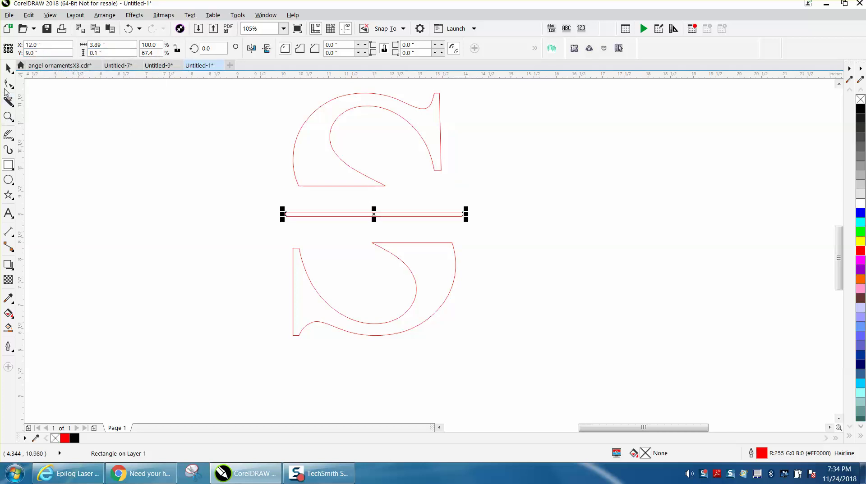
{"action": "left_click", "coordinate": [8, 68]}
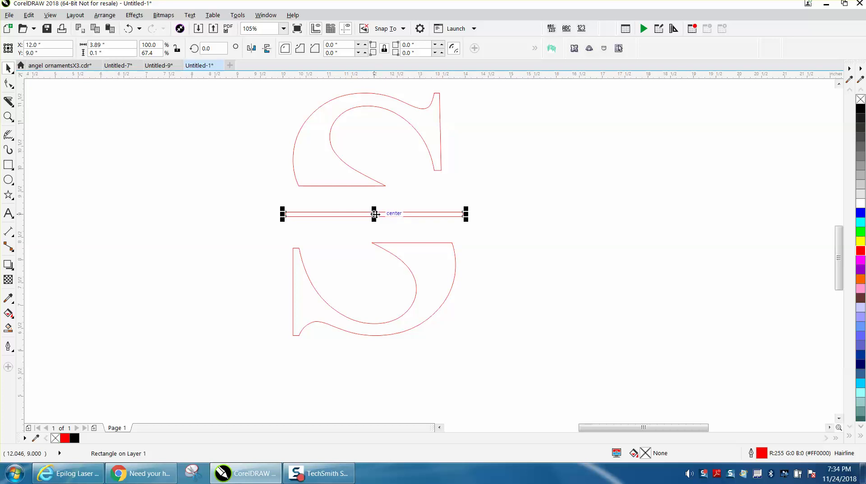
{"action": "left_click_drag", "start_coordinate": [377, 215], "coordinate": [376, 185]}
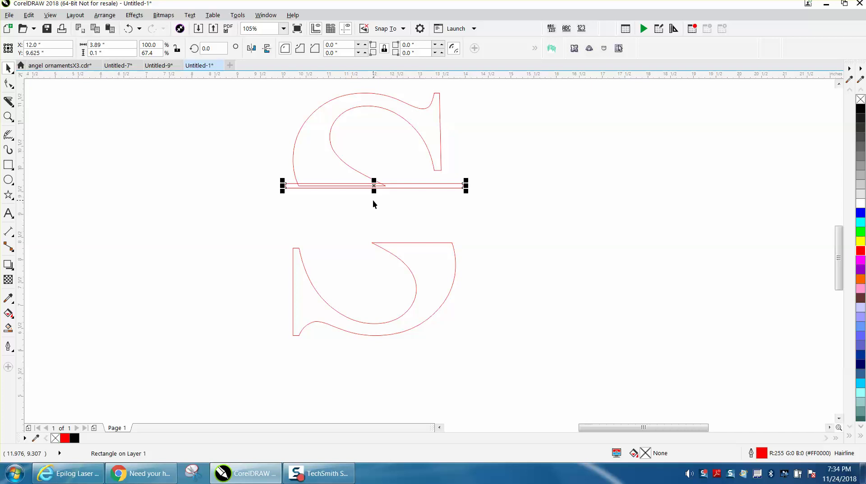
Step: Duplicate the thin bar at the page centre and move the copy straight down onto the lower S half's cut edge
{"action": "key", "text": "p"}
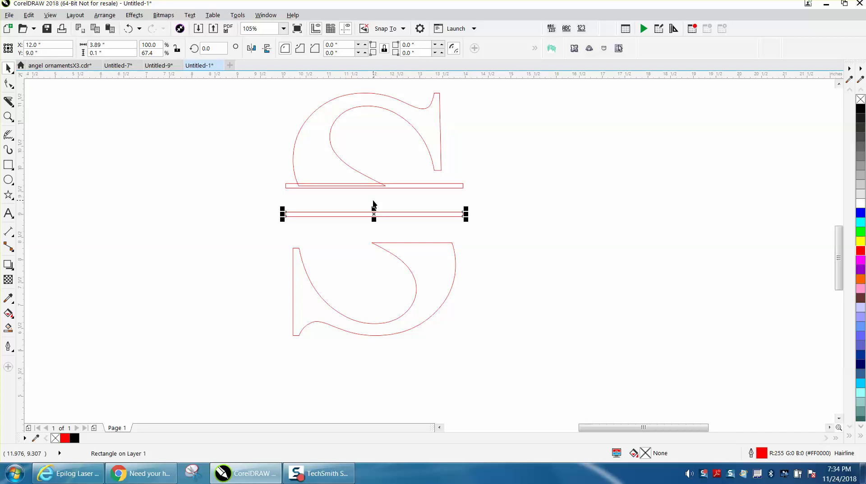
{"action": "left_click_drag", "start_coordinate": [374, 211], "coordinate": [378, 243]}
{"action": "left_click", "coordinate": [510, 247]}
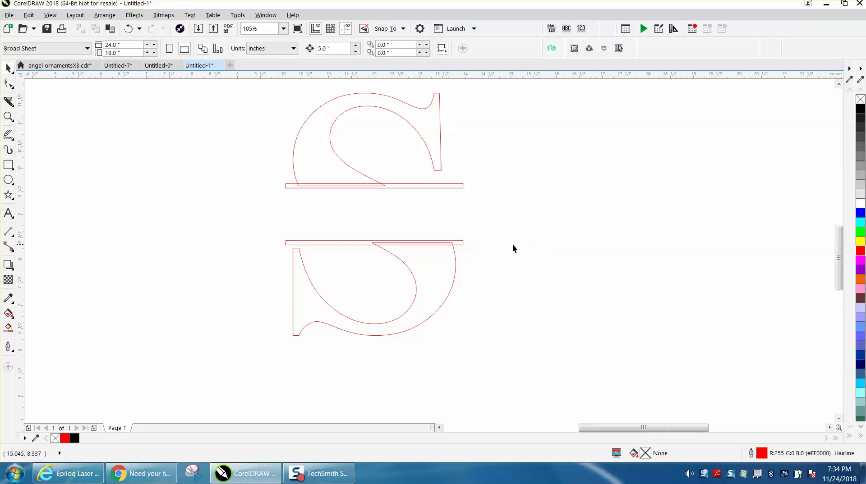
Step: Weld the upper S half with its bar, and weld the lower S half with its bar
{"action": "left_click_drag", "start_coordinate": [271, 86], "coordinate": [483, 211]}
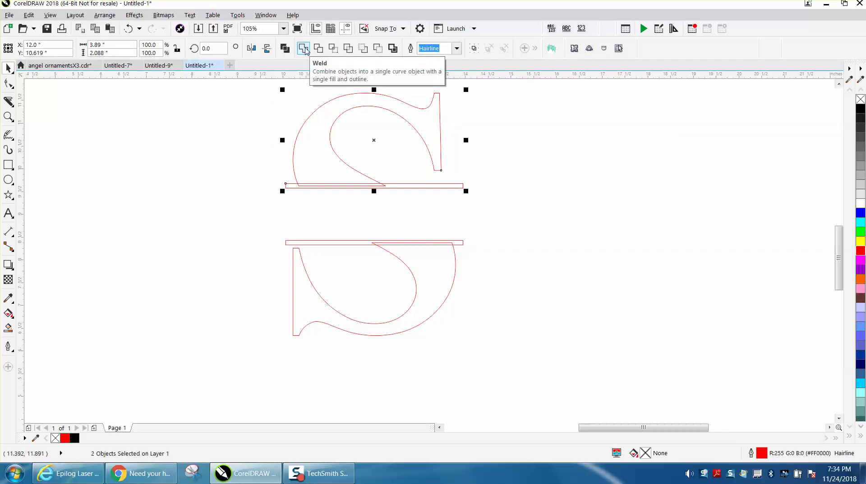
{"action": "left_click", "coordinate": [305, 50]}
{"action": "left_click_drag", "start_coordinate": [276, 227], "coordinate": [485, 347]}
{"action": "left_click", "coordinate": [305, 50]}
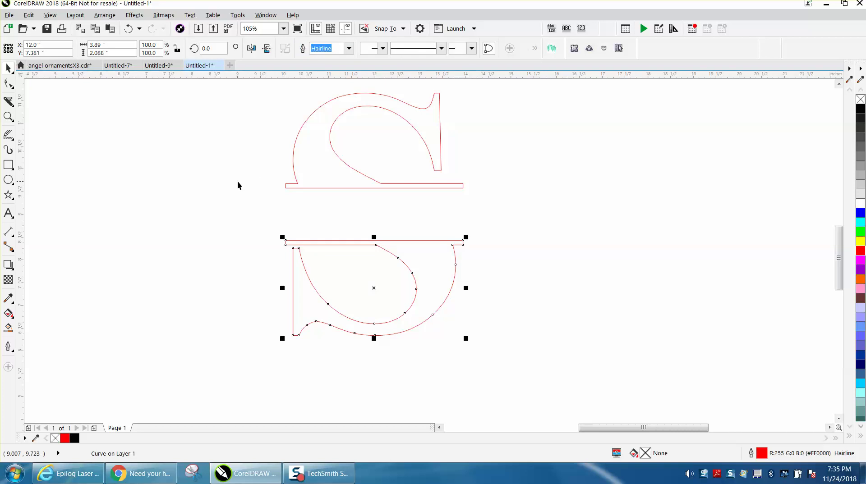
{"action": "left_click", "coordinate": [238, 181]}
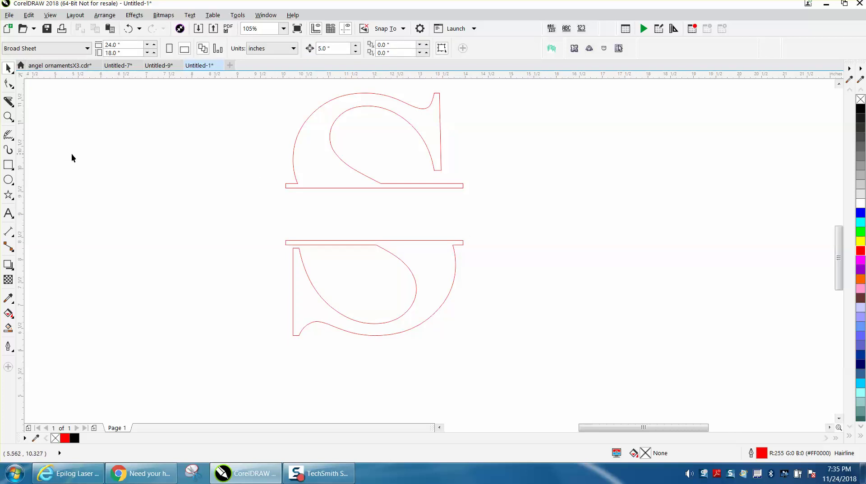
Step: Add the surname shown on the samples as artistic text in capitals, beside the S halves
{"action": "scroll", "coordinate": [298, 242], "scroll_direction": "down", "scroll_amount": 3}
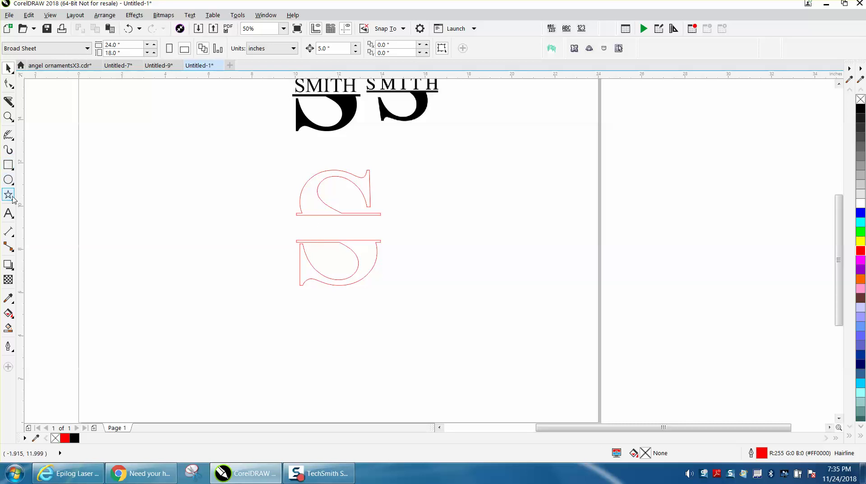
{"action": "left_click", "coordinate": [9, 212]}
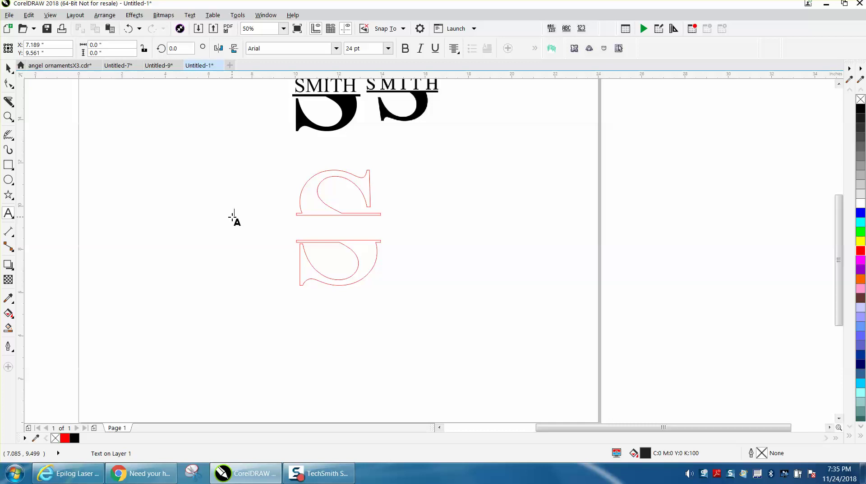
{"action": "left_click", "coordinate": [232, 217]}
{"action": "type", "text": "SMITH"}
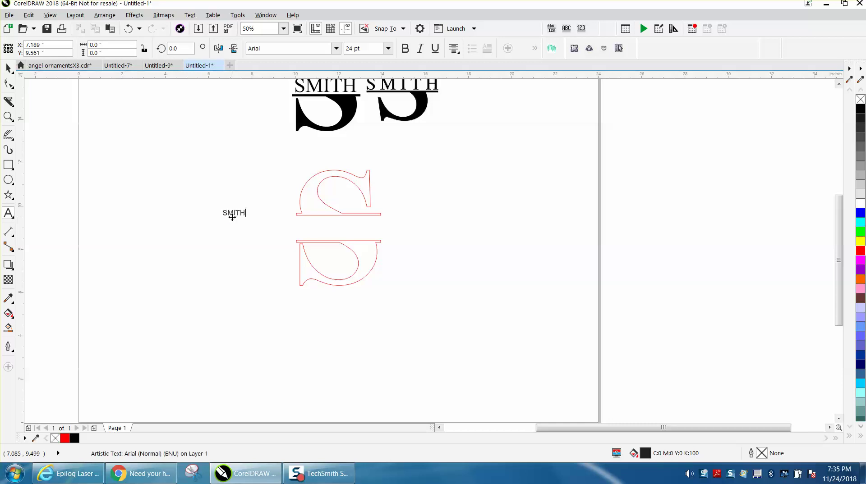
Step: Set the surname text's font to Times New Roman Bold
{"action": "left_click", "coordinate": [336, 48]}
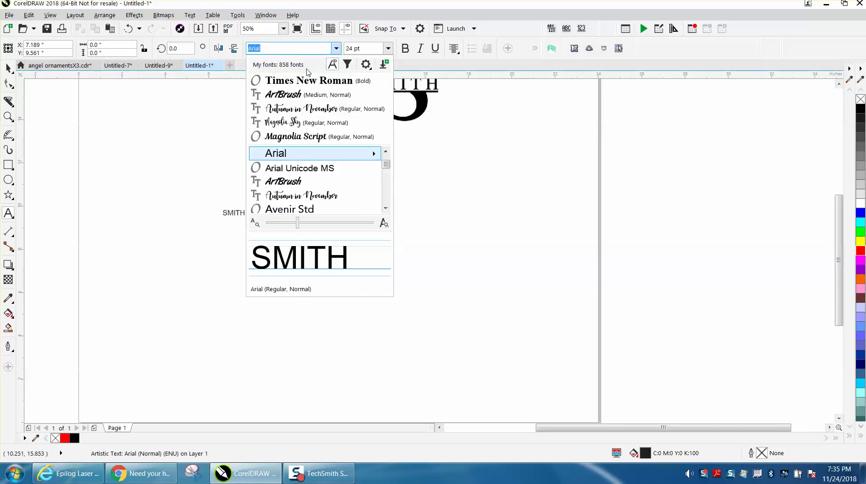
{"action": "left_click", "coordinate": [305, 80]}
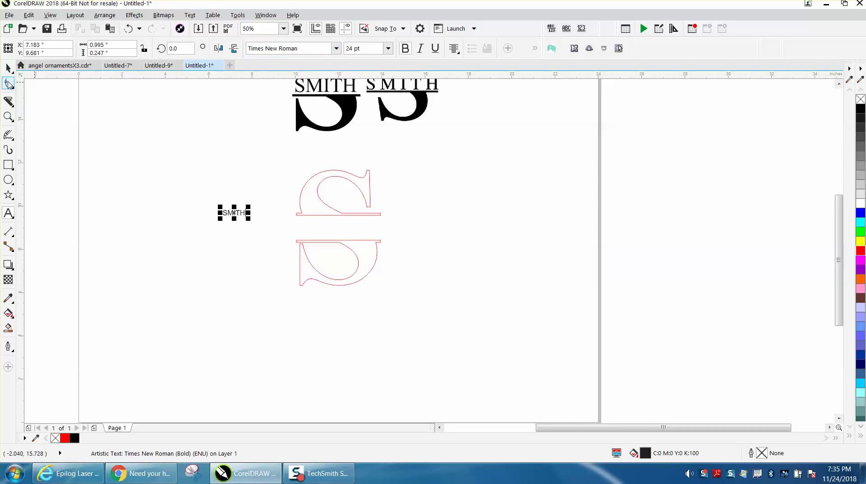
{"action": "left_click", "coordinate": [8, 67]}
{"action": "key", "text": "ctrl+z"}
{"action": "left_click", "coordinate": [336, 48]}
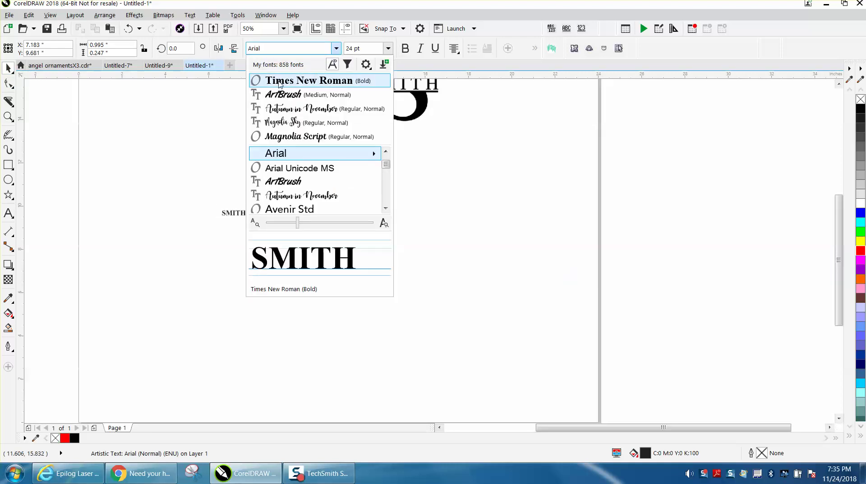
{"action": "left_click", "coordinate": [279, 84]}
Step: Centre the surname text on the page between the two bars and enlarge it proportionally to about 3.93 in wide
{"action": "left_click_drag", "start_coordinate": [250, 220], "coordinate": [300, 250]}
{"action": "key", "text": "p"}
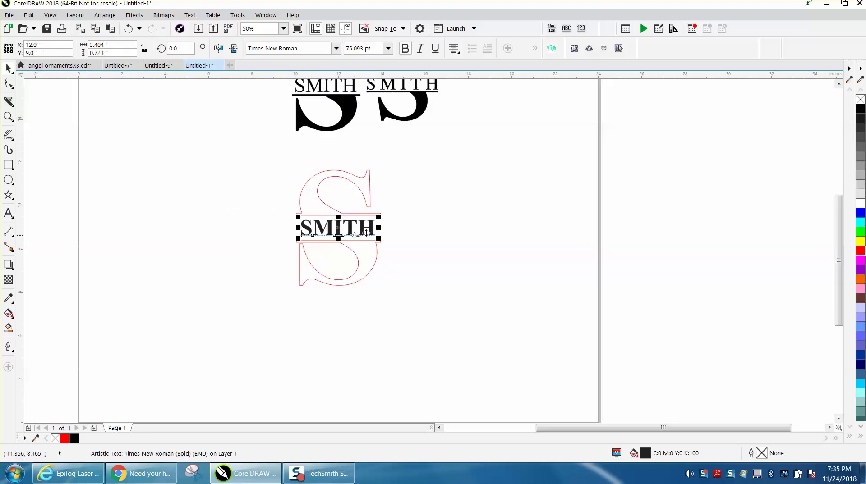
{"action": "left_click", "coordinate": [8, 117]}
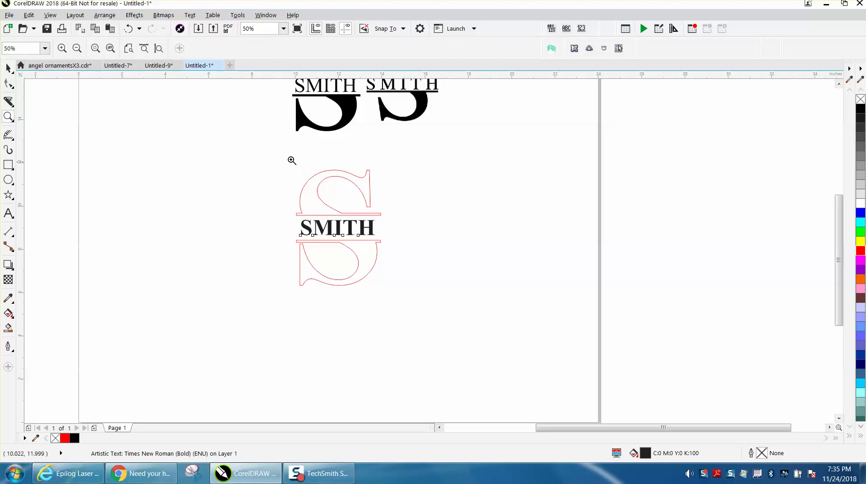
{"action": "left_click_drag", "start_coordinate": [280, 161], "coordinate": [472, 321]}
{"action": "left_click", "coordinate": [9, 68]}
{"action": "left_click_drag", "start_coordinate": [425, 199], "coordinate": [472, 198]}
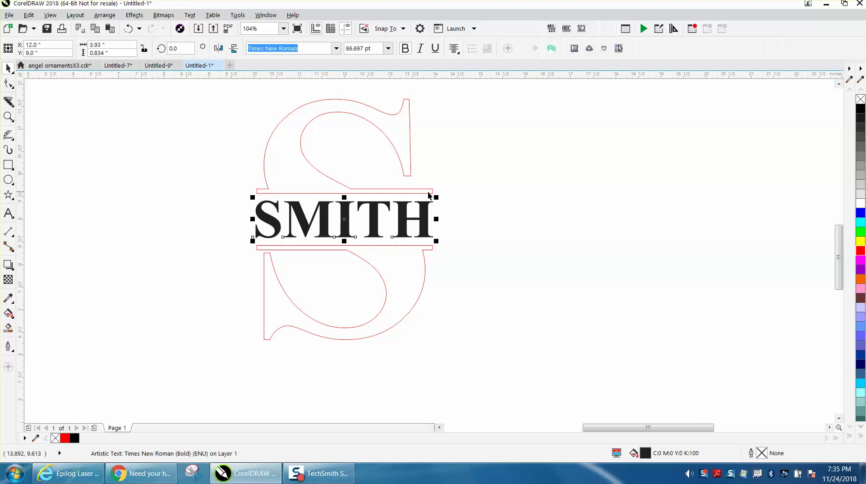
Step: Give the upper and lower welded S halves a black fill and no outline
{"action": "left_click", "coordinate": [310, 164]}
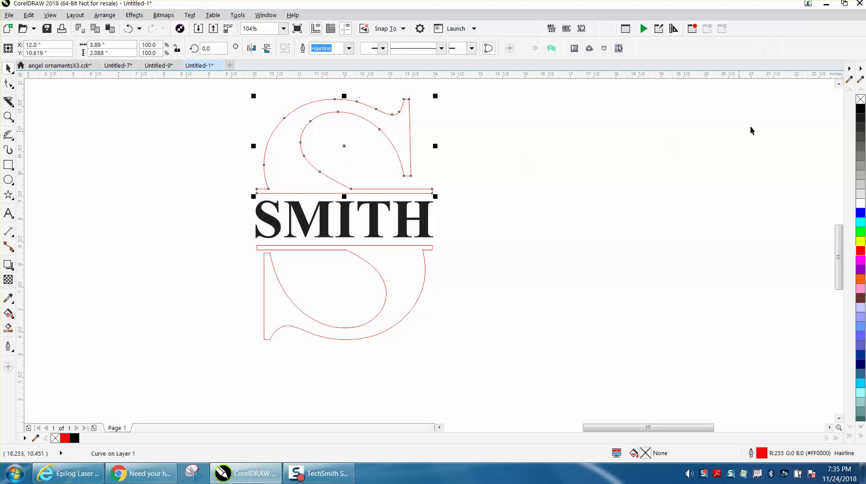
{"action": "left_click", "coordinate": [860, 113]}
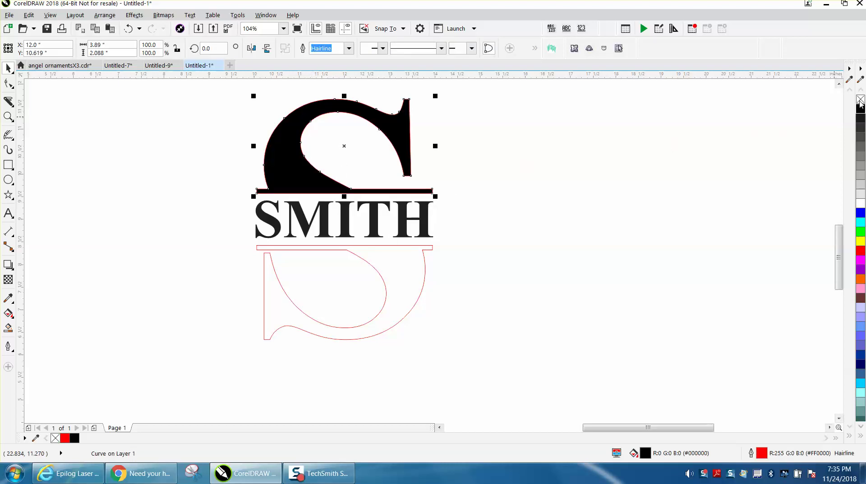
{"action": "right_click", "coordinate": [860, 101]}
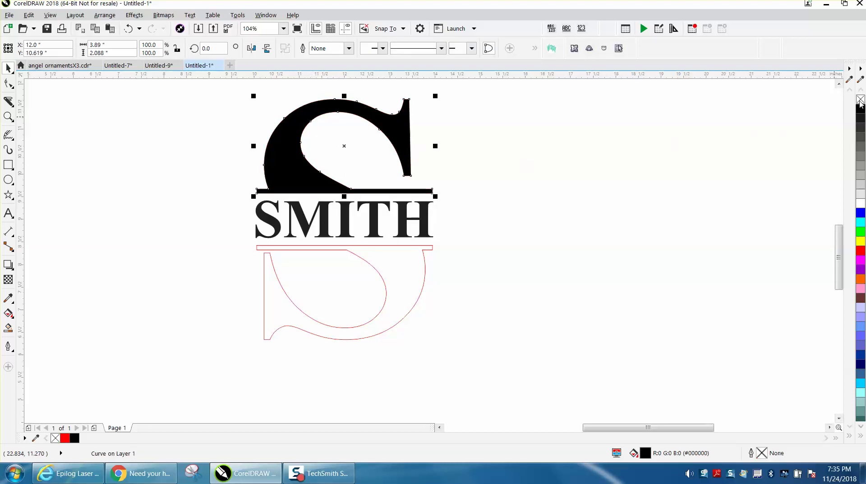
{"action": "left_click", "coordinate": [424, 276]}
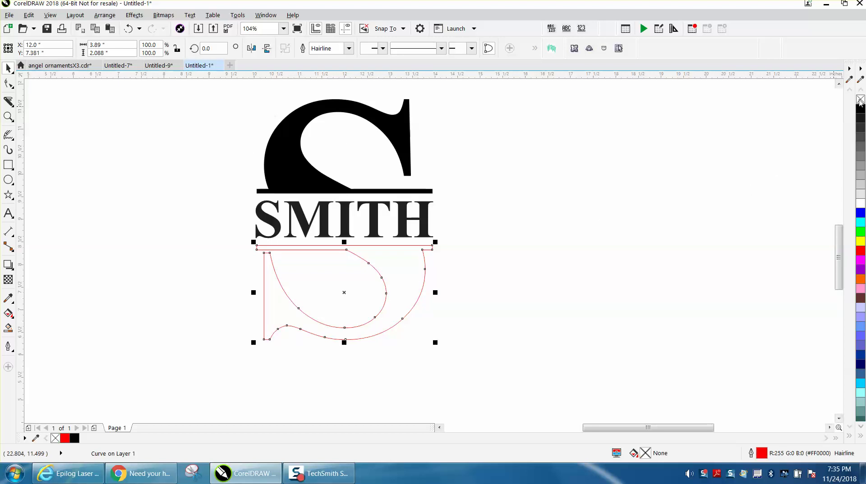
{"action": "right_click", "coordinate": [861, 251]}
{"action": "left_click", "coordinate": [861, 110]}
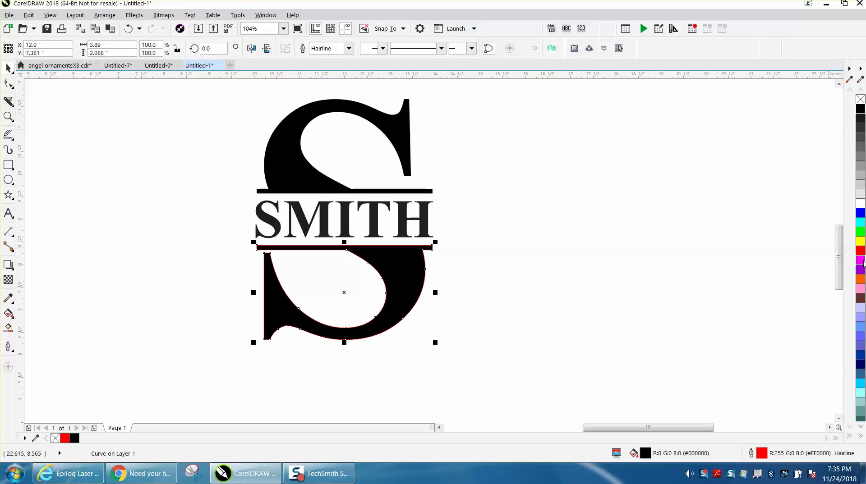
{"action": "right_click", "coordinate": [860, 100]}
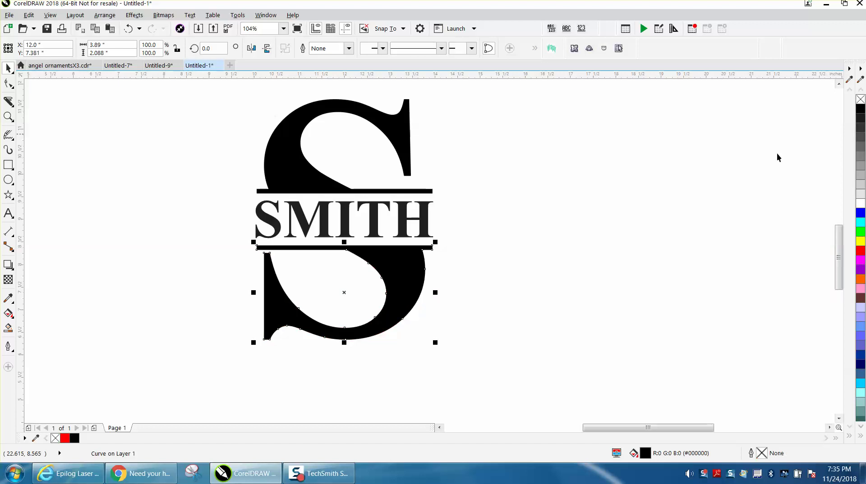
{"action": "left_click", "coordinate": [607, 260]}
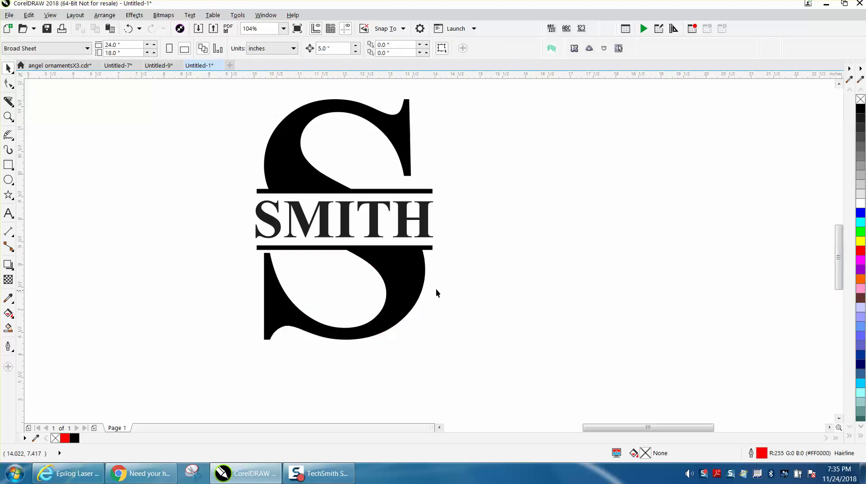
Step: Fill the surname text with the same solid black as the S halves
{"action": "left_click", "coordinate": [430, 214]}
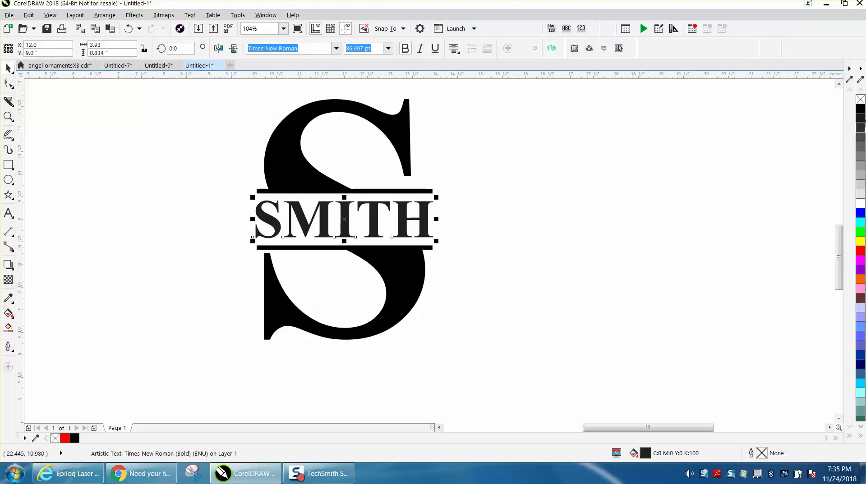
{"action": "left_click", "coordinate": [860, 108]}
{"action": "left_click", "coordinate": [741, 153]}
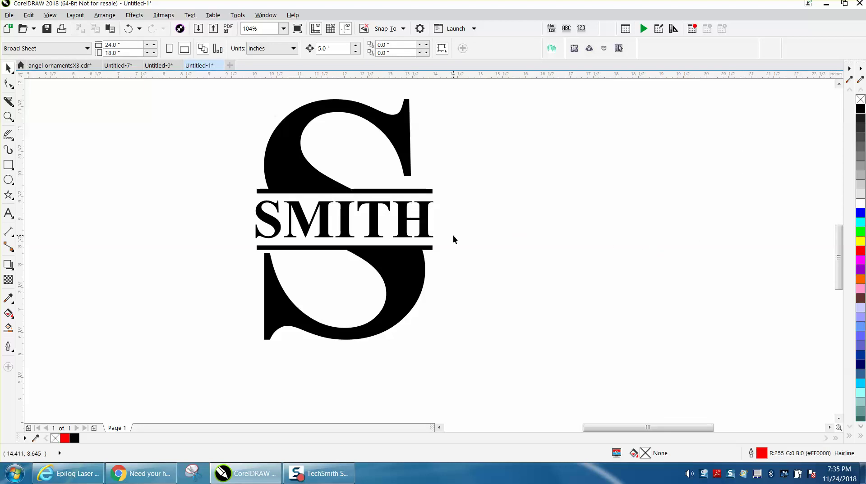
Step: Frame the finished monogram below the two samples in a closer view
{"action": "scroll", "coordinate": [452, 235], "scroll_direction": "down", "scroll_amount": 2}
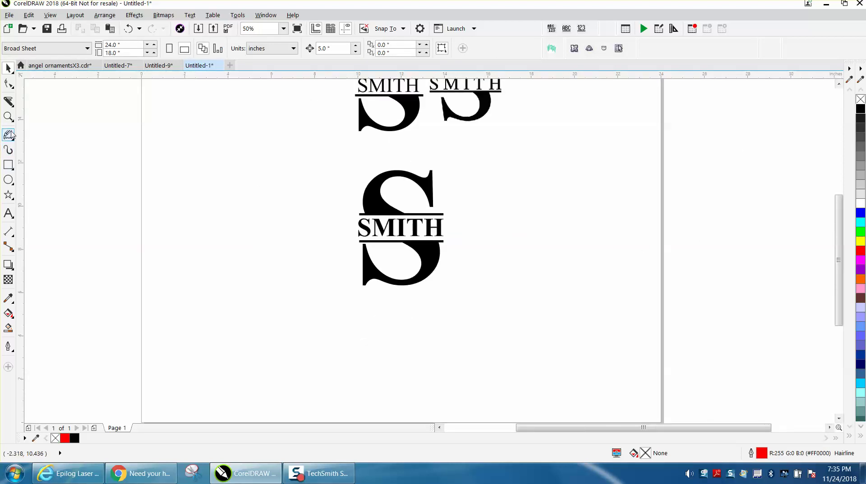
{"action": "left_click", "coordinate": [8, 116]}
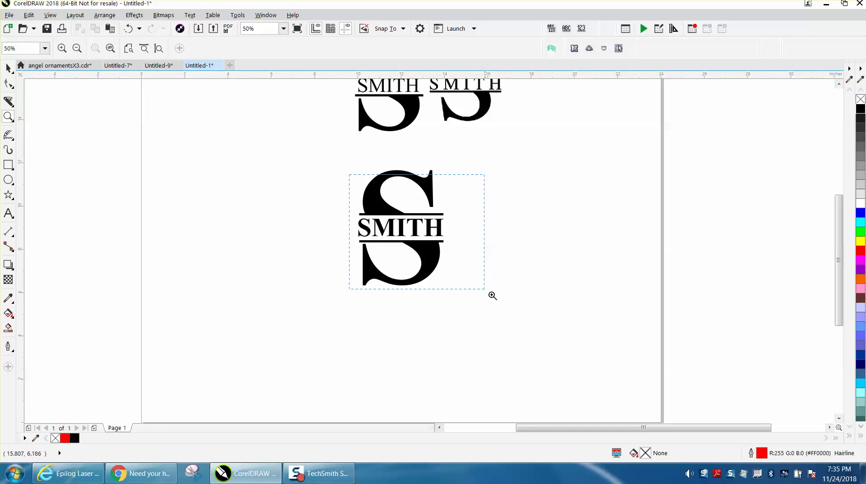